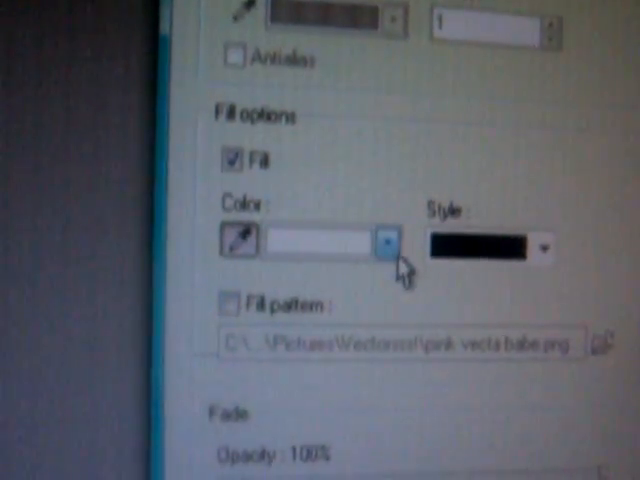
Step: Make the fill colour black for the striped area
{"action": "left_click", "coordinate": [388, 258]}
{"action": "left_click", "coordinate": [307, 312]}
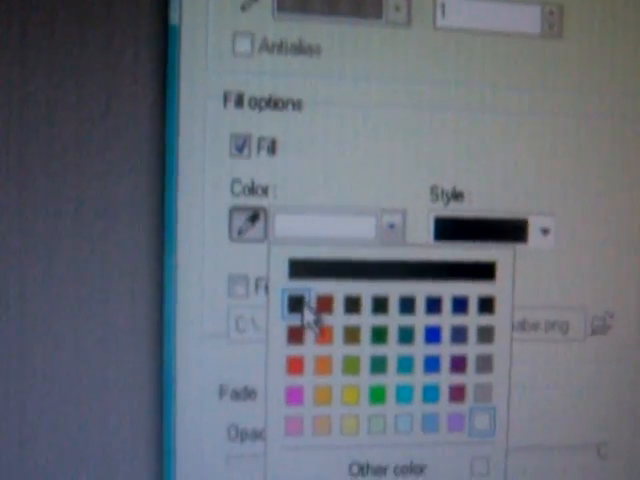